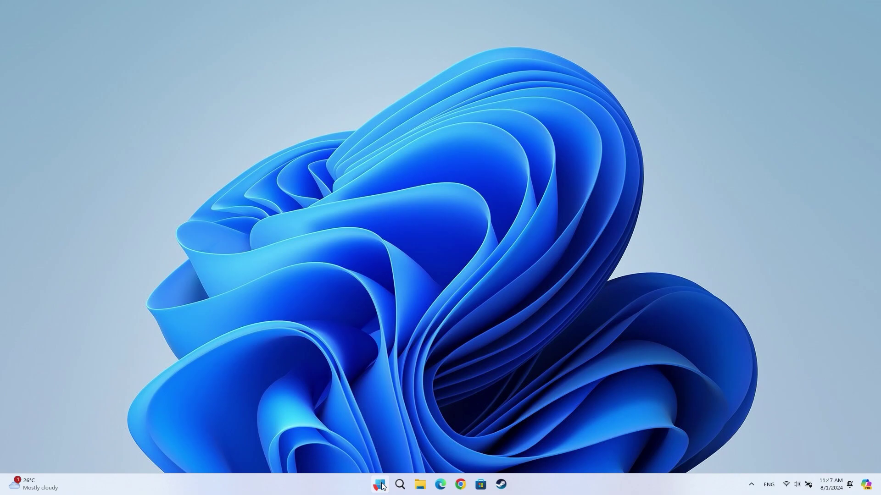
# - Run a SupportAssist full system scan, recovering 0.20 GB and optimizing 69 files
pyautogui.click(380, 485)
pyautogui.write('support')
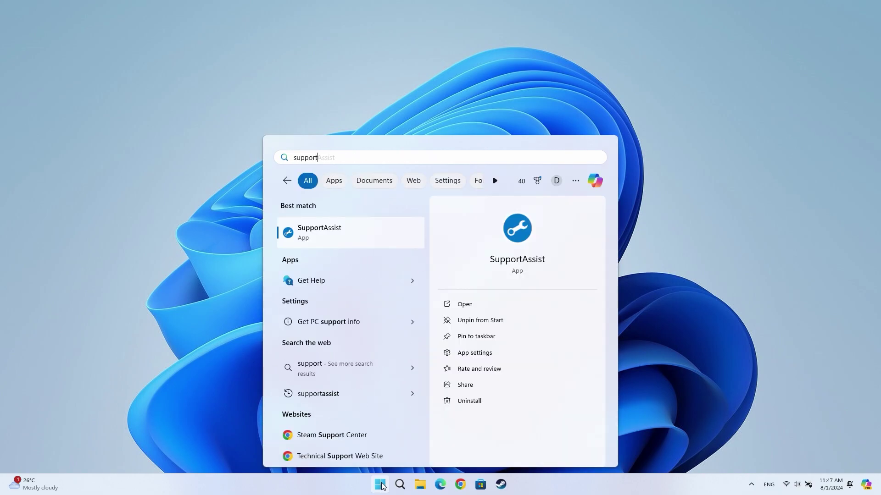
pyautogui.write('assist')
pyautogui.press('Return')
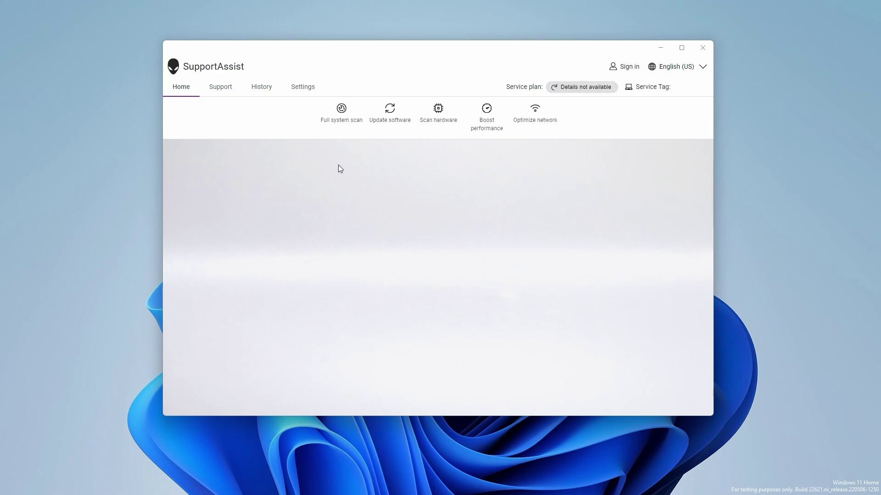
pyautogui.click(337, 123)
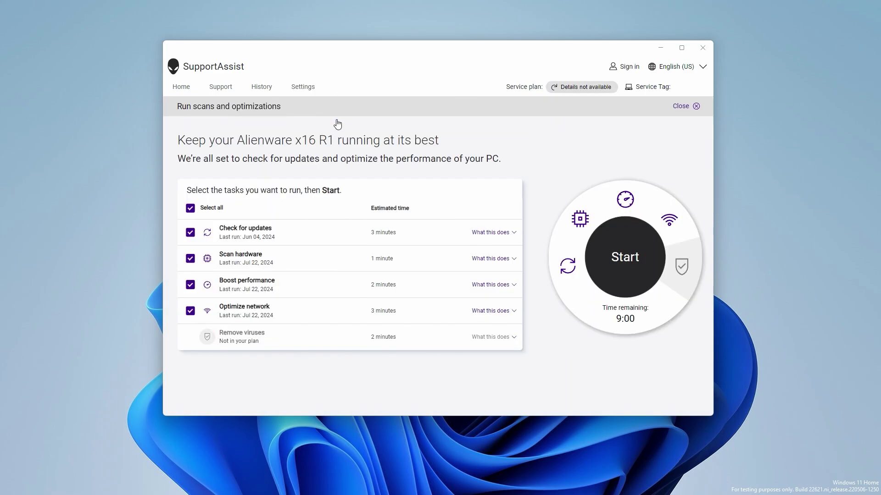
pyautogui.click(595, 234)
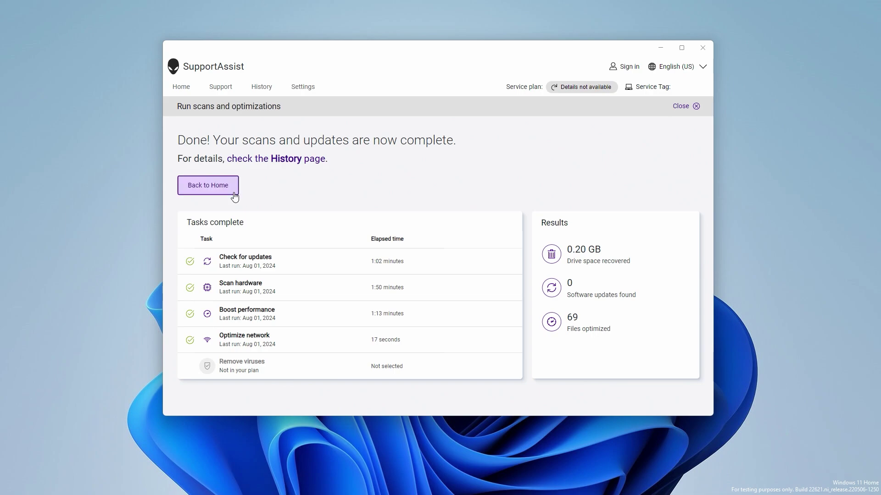
pyautogui.click(235, 191)
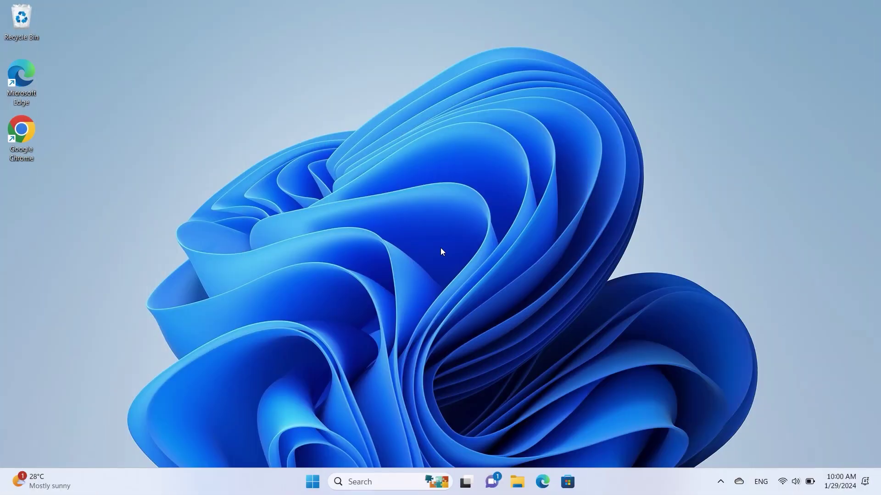
# - Open msconfig, choose Selective startup with Load startup items unchecked, and show the Services list
pyautogui.click(312, 486)
pyautogui.write('msconfig')
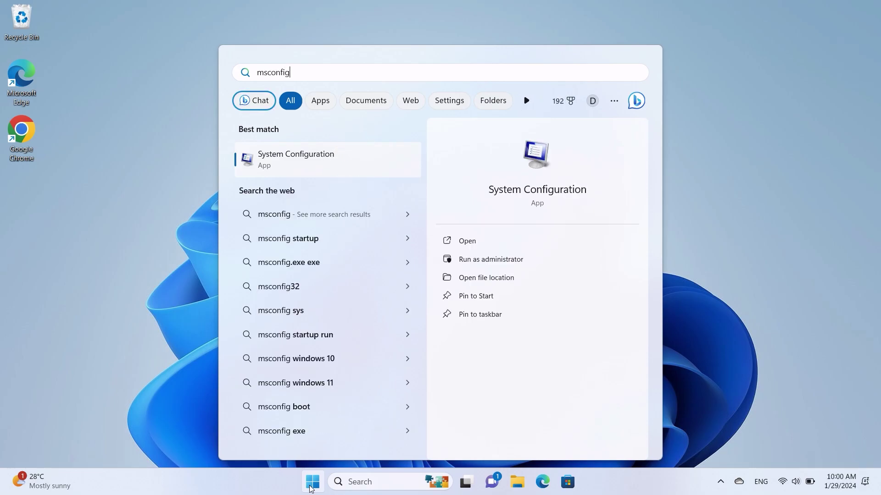
pyautogui.press('Return')
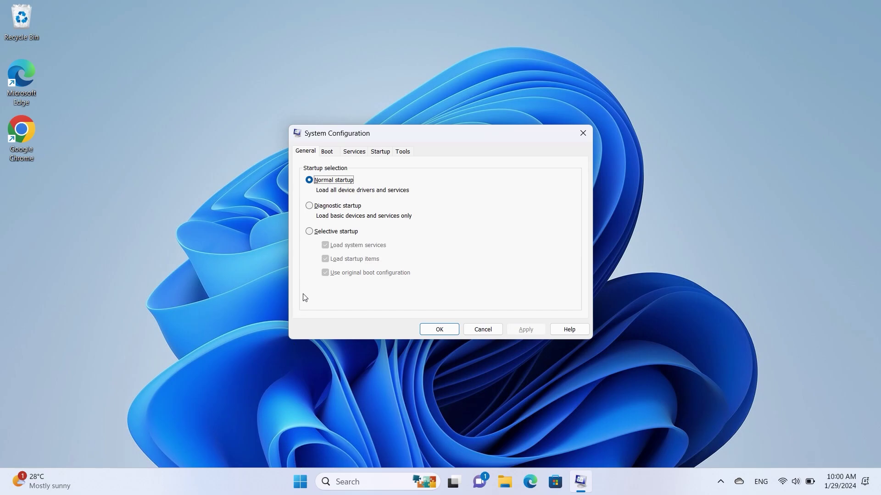
pyautogui.click(308, 231)
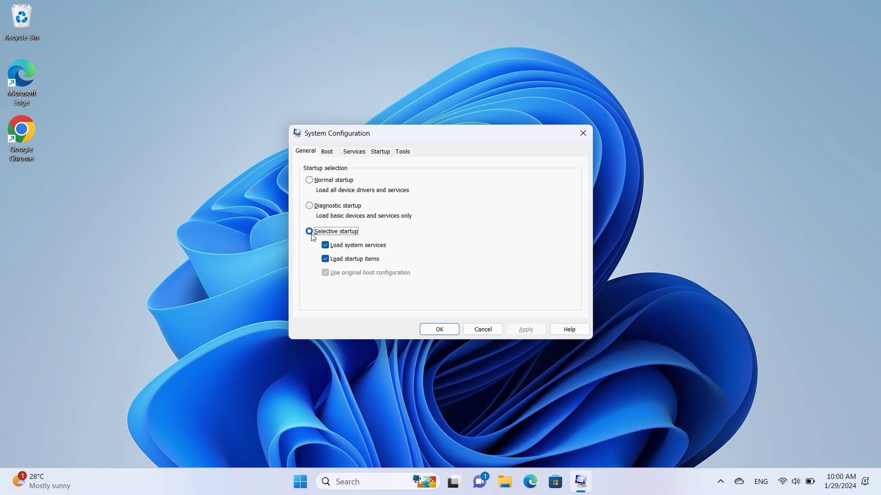
pyautogui.click(325, 261)
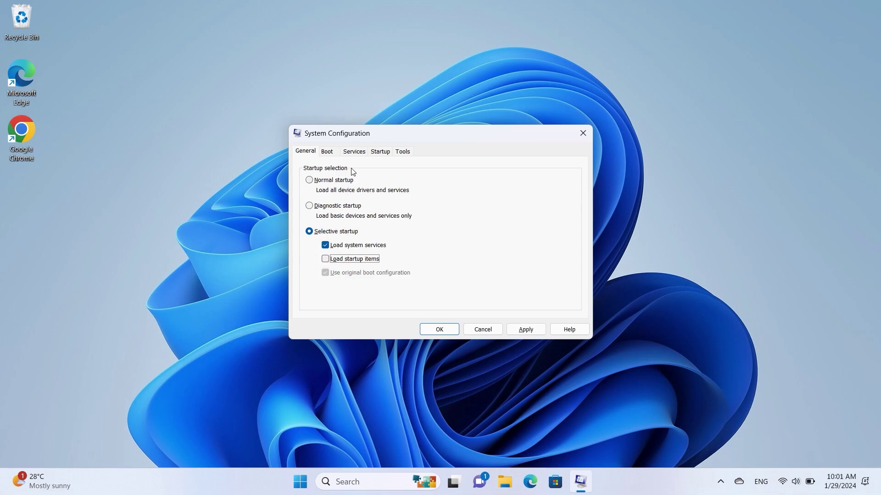
pyautogui.click(354, 151)
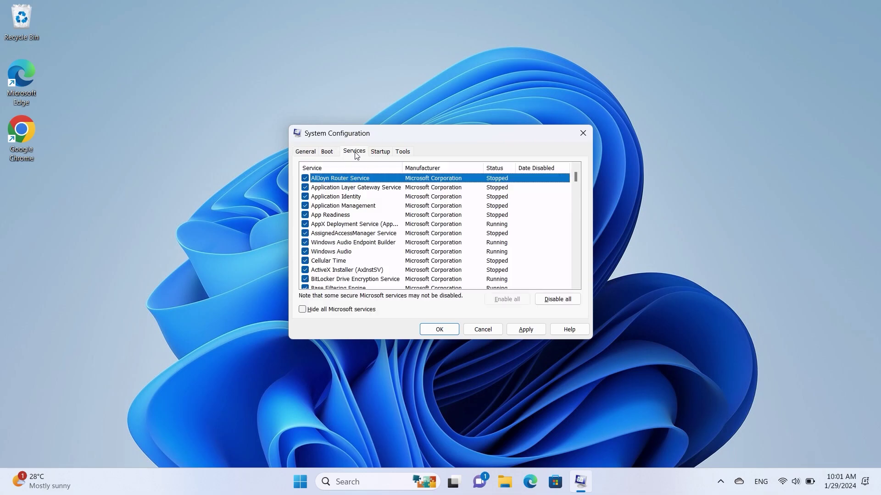
# - Hide Microsoft services, uncheck the three Google Chrome and Google Update services, and show Startup
pyautogui.click(303, 310)
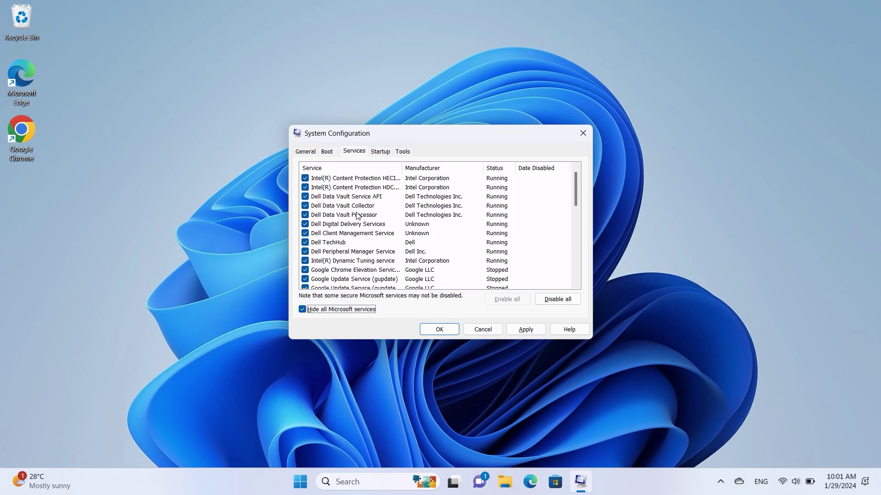
pyautogui.moveTo(575, 191); pyautogui.dragTo(576, 274)
pyautogui.click(305, 197)
pyautogui.click(305, 205)
pyautogui.click(305, 215)
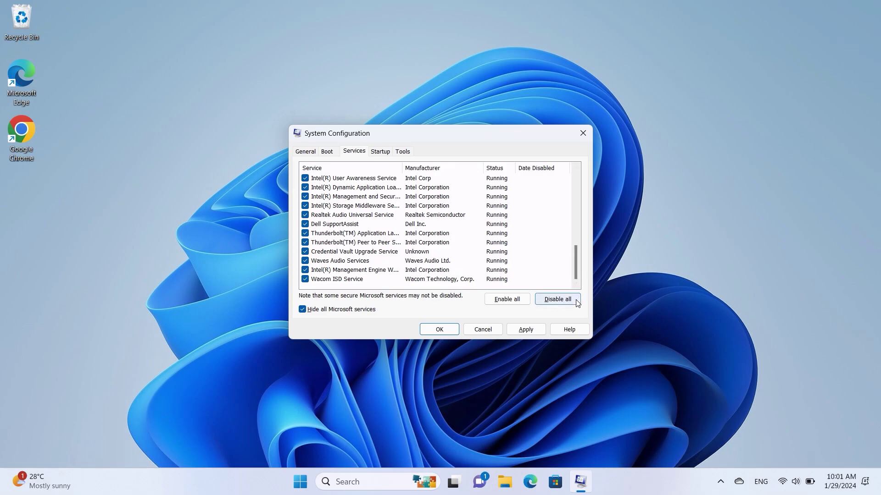
pyautogui.press('Home')
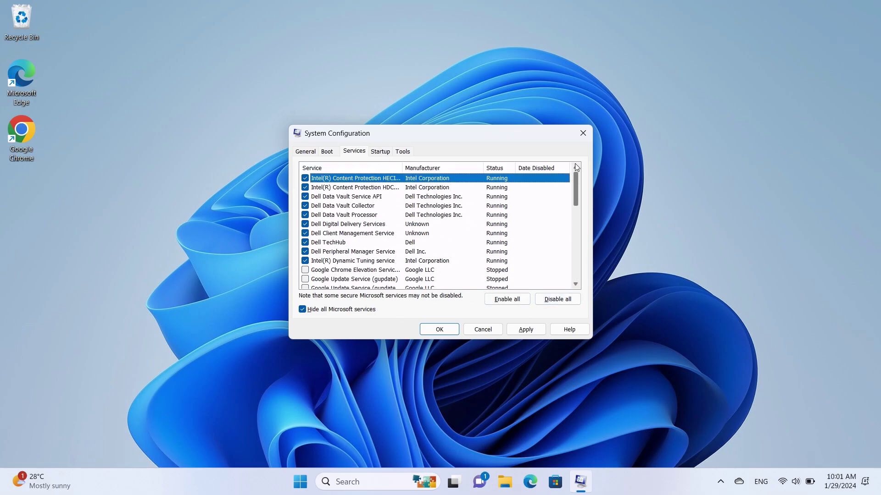
pyautogui.scroll(-2, 505, 184)
pyautogui.click(381, 152)
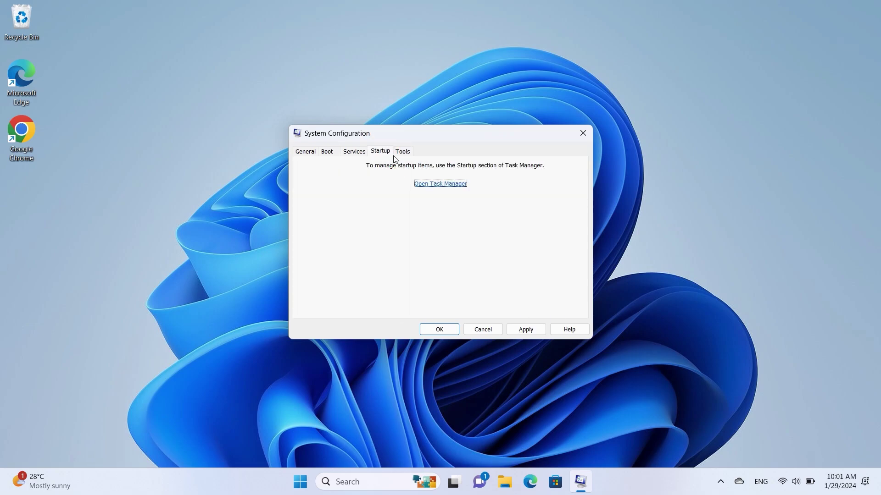
# - In Task Manager, disable Phone Link and Microsoft To Do at startup, select Teams, then close it
pyautogui.click(443, 184)
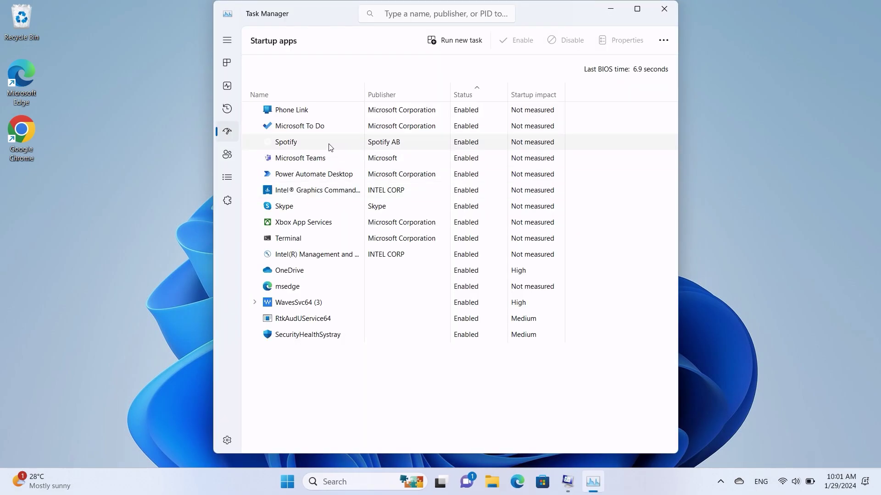
pyautogui.click(310, 112)
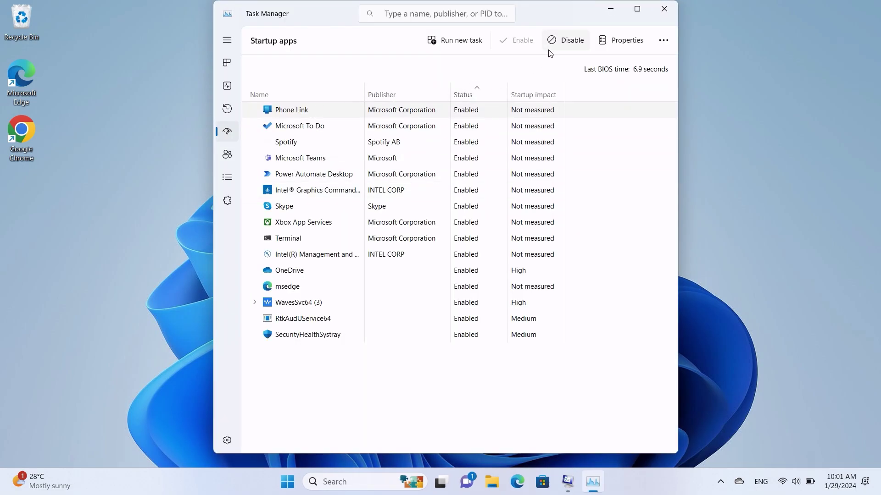
pyautogui.click(557, 41)
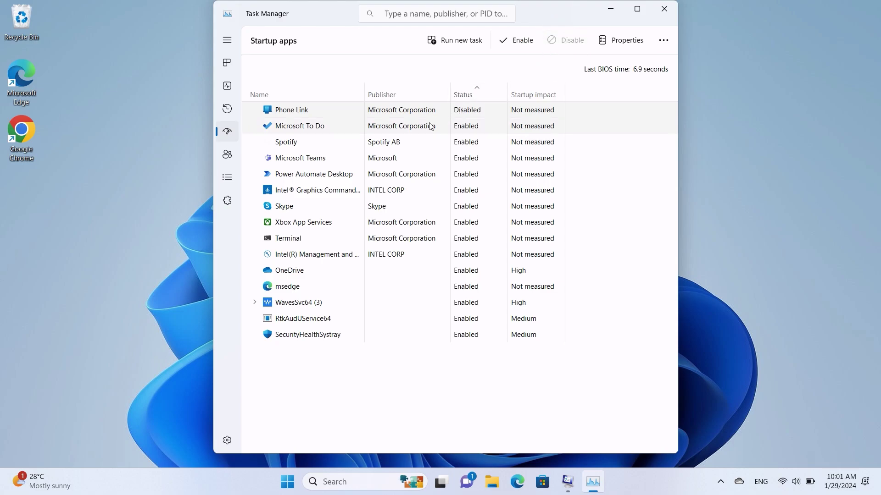
pyautogui.click(342, 131)
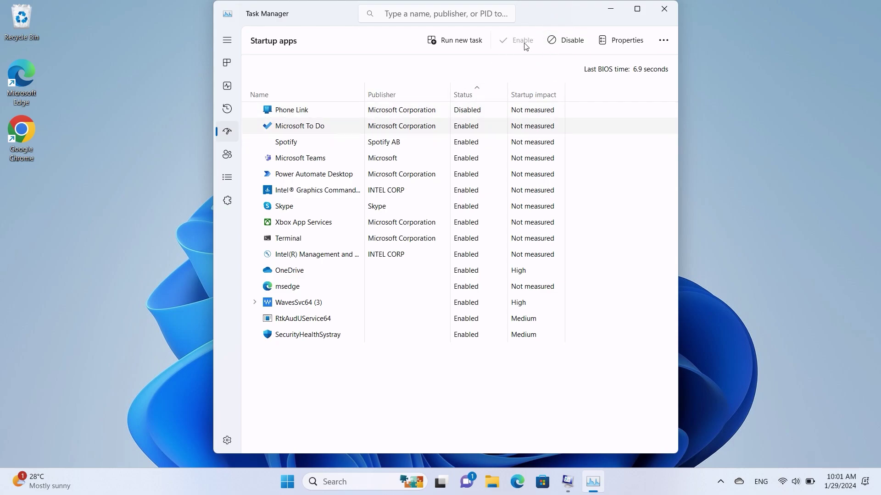
pyautogui.click(556, 41)
pyautogui.click(329, 156)
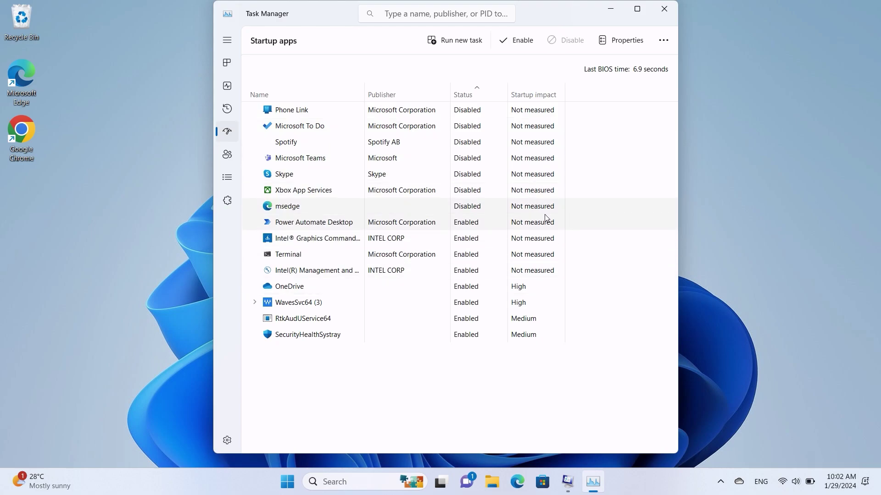
pyautogui.click(672, 8)
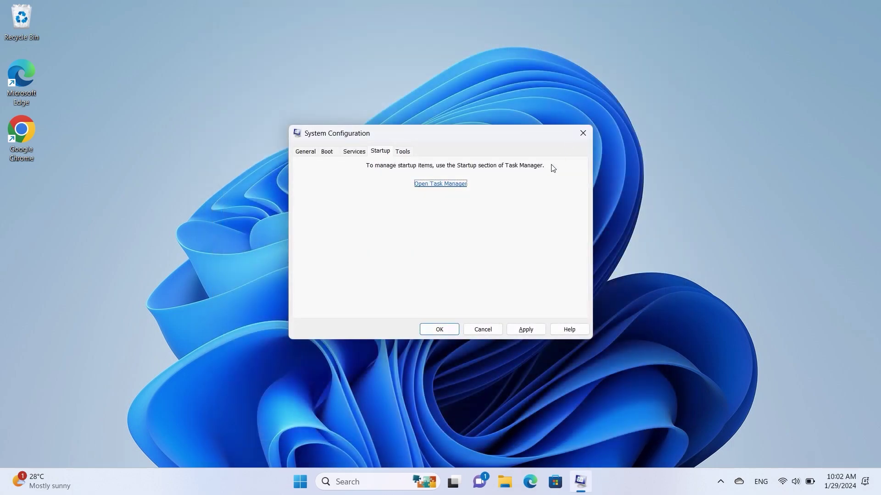
# - Confirm the System Configuration changes with OK and restart Windows
pyautogui.click(441, 329)
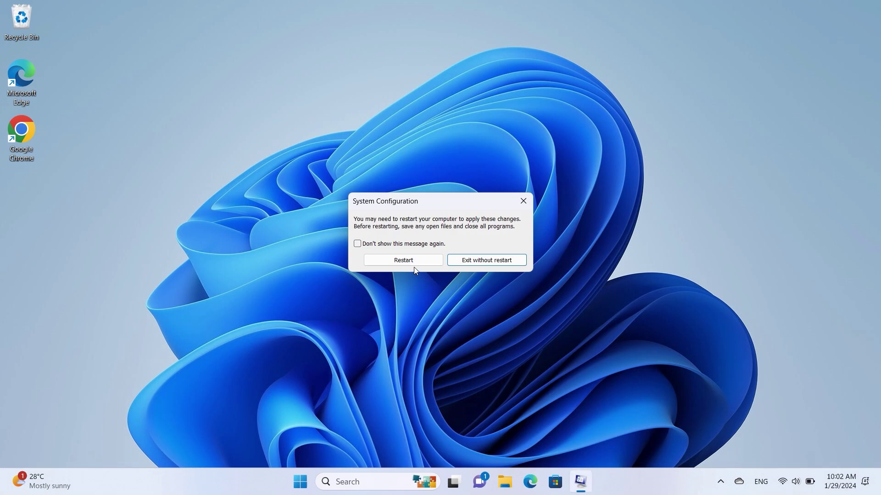
pyautogui.click(410, 262)
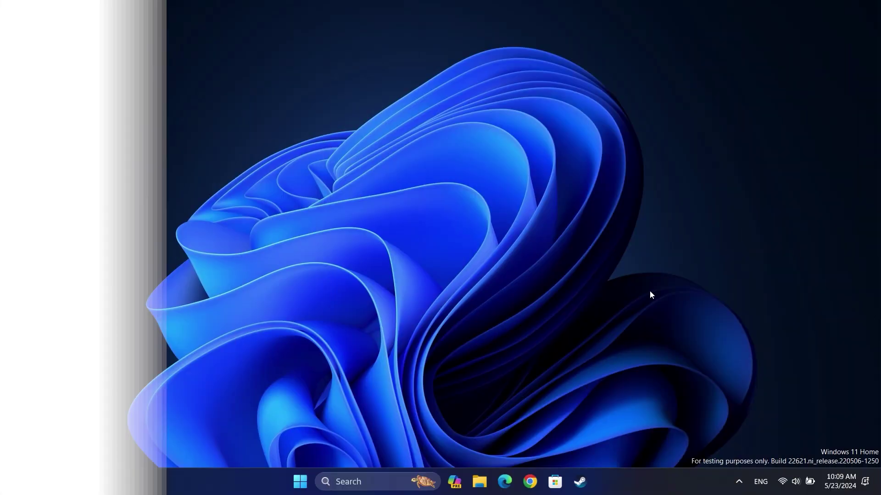
# - Launch Alienware Command Center and set the performance preset to Overdrive, running all fans at 100%
pyautogui.click(293, 482)
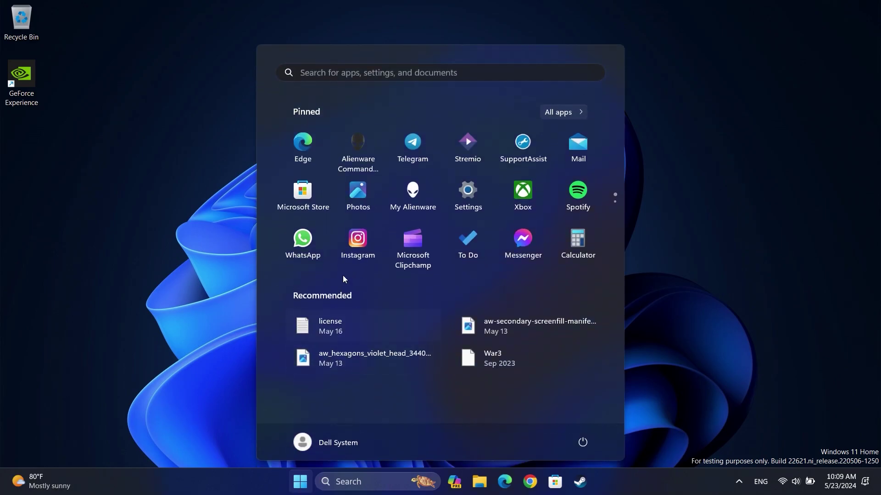
pyautogui.click(358, 170)
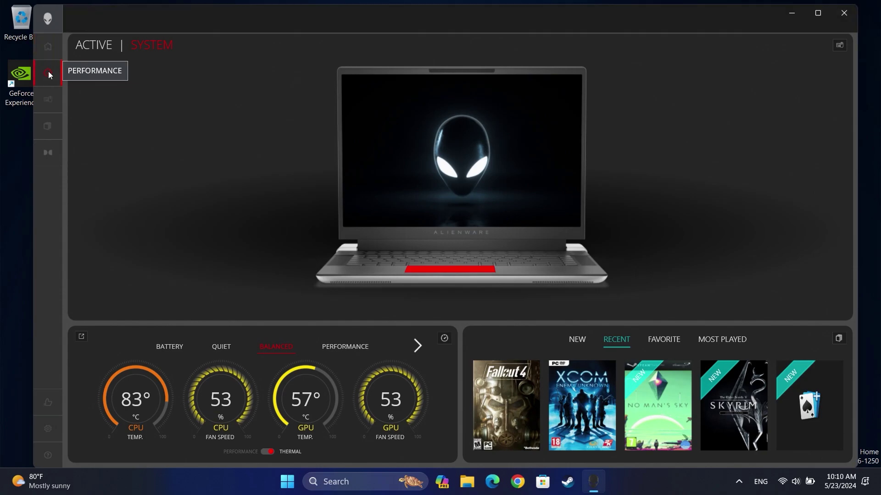
pyautogui.click(48, 73)
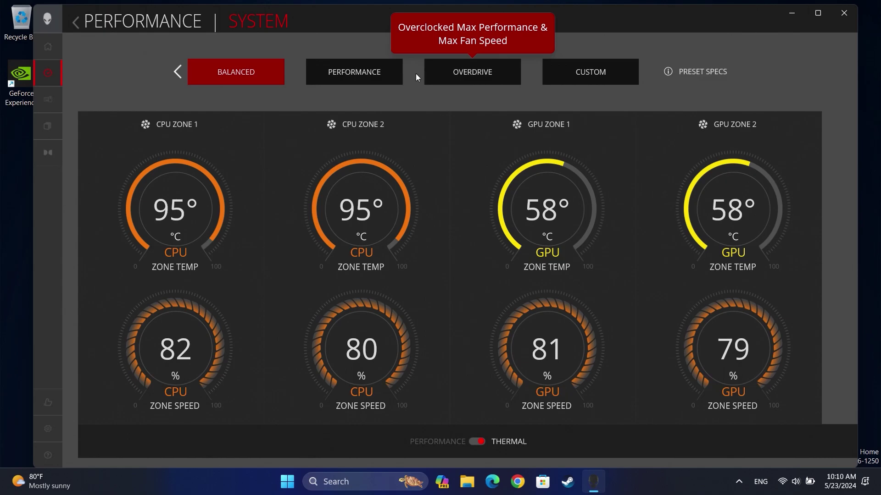
pyautogui.click(378, 72)
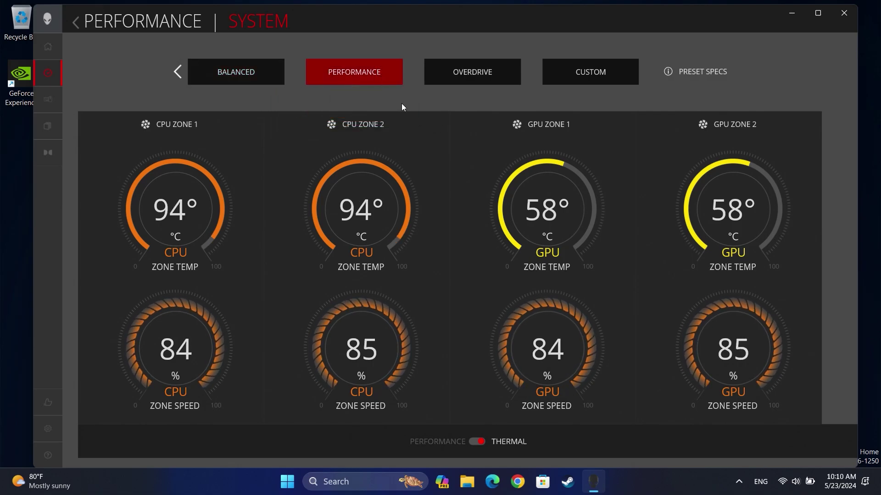
pyautogui.click(500, 73)
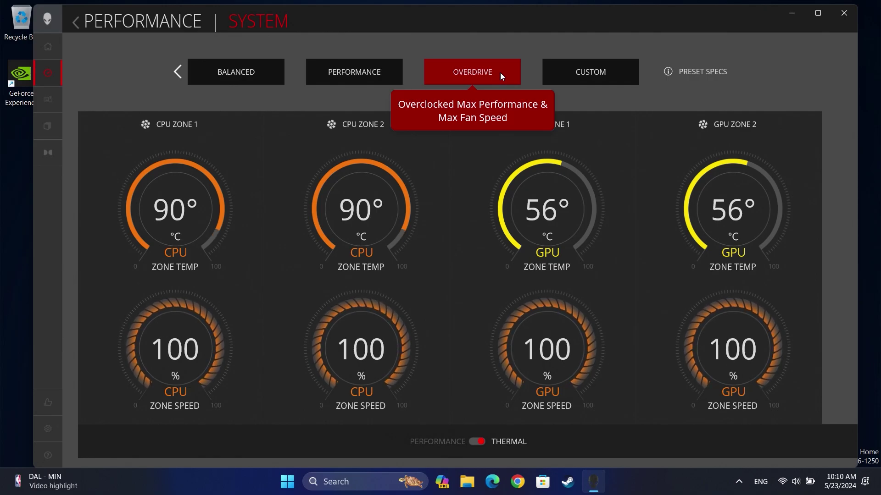
pyautogui.press('super+d')
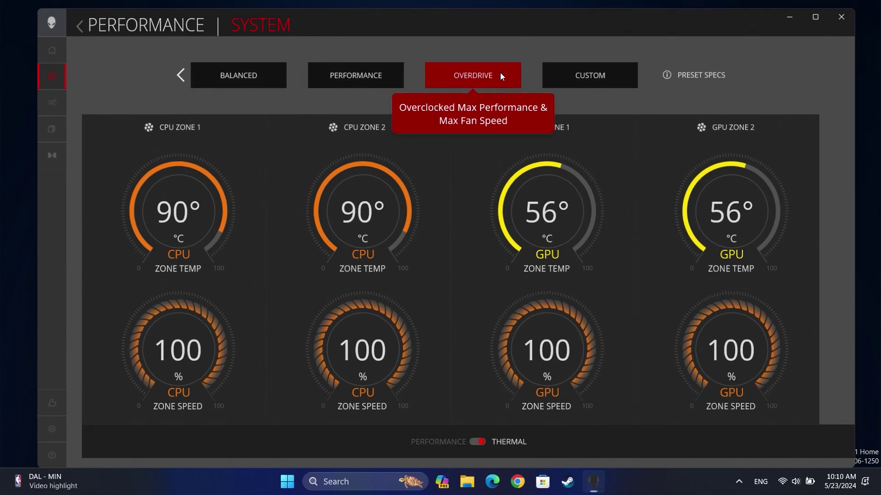